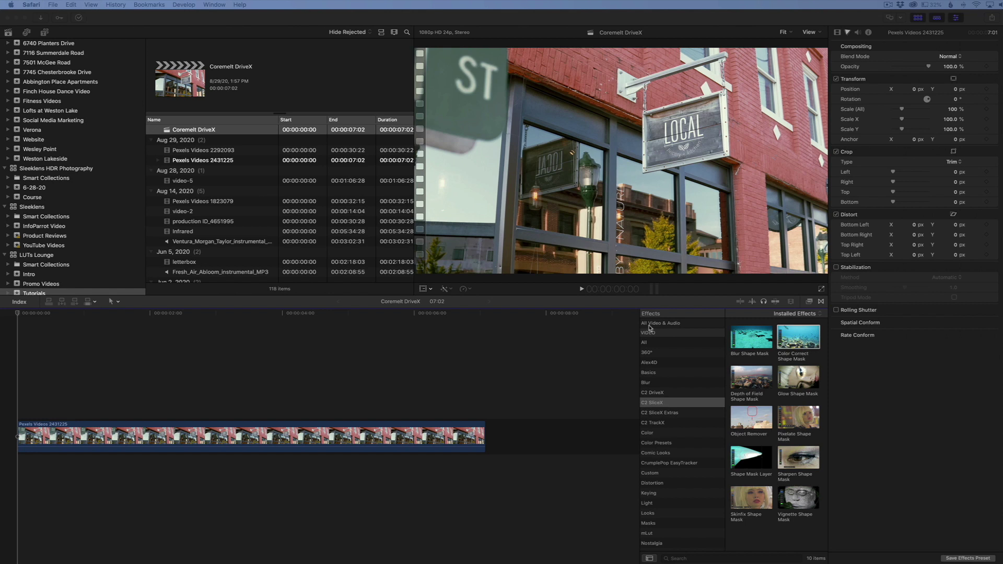
- Show the C2 DriveX effects category and scroll down to Track Shape Outline
click(656, 396)
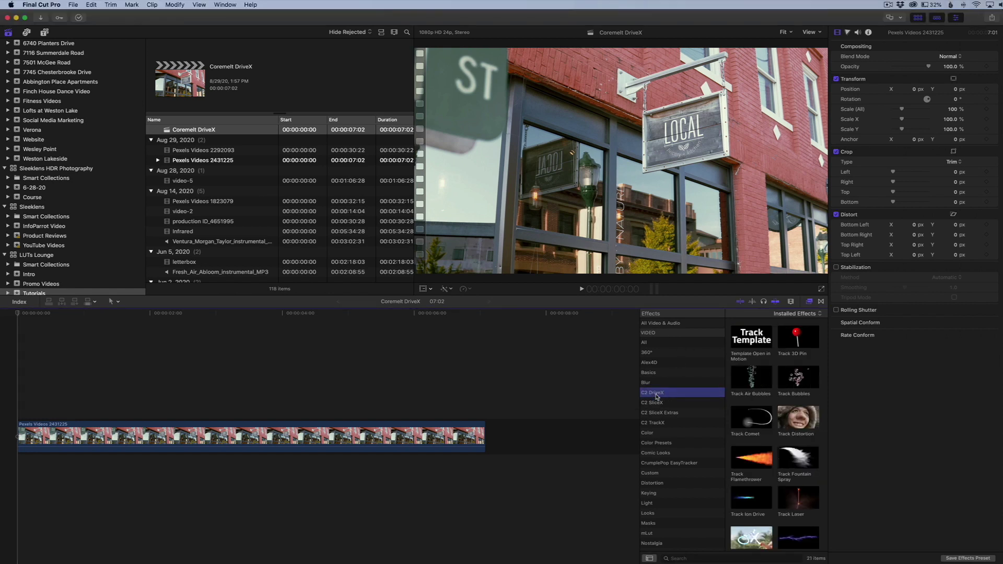
scroll(752, 406, down, 3)
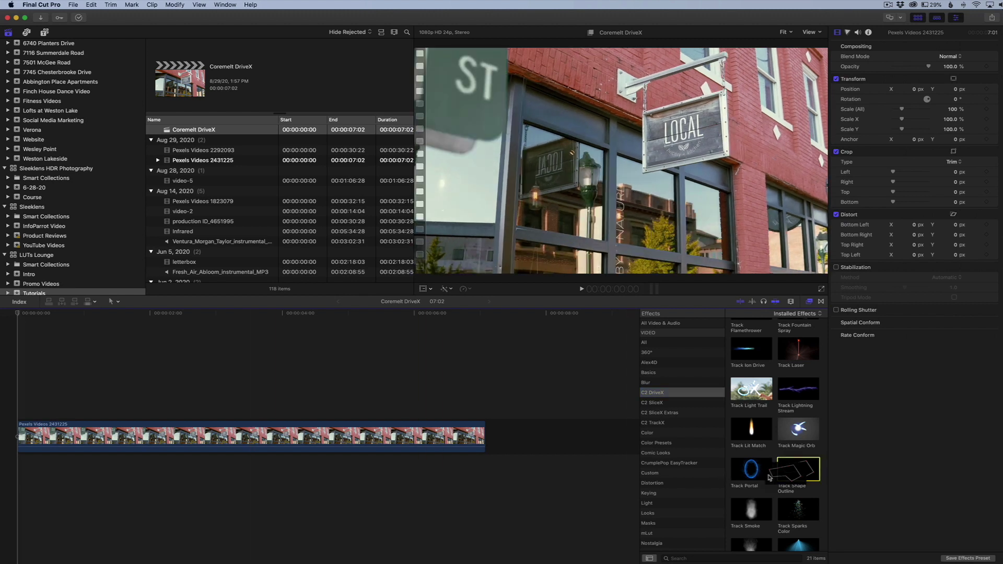
- Apply Track Shape Outline to the street-sign clip, pick the polygon shape, and zoom the viewer to 200%
drag(797, 469, 250, 436)
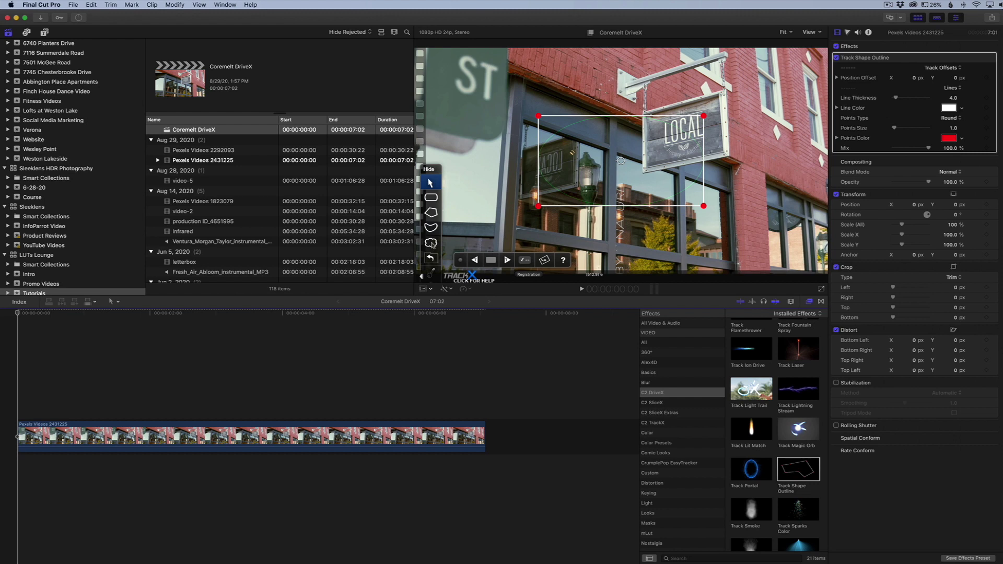
click(432, 213)
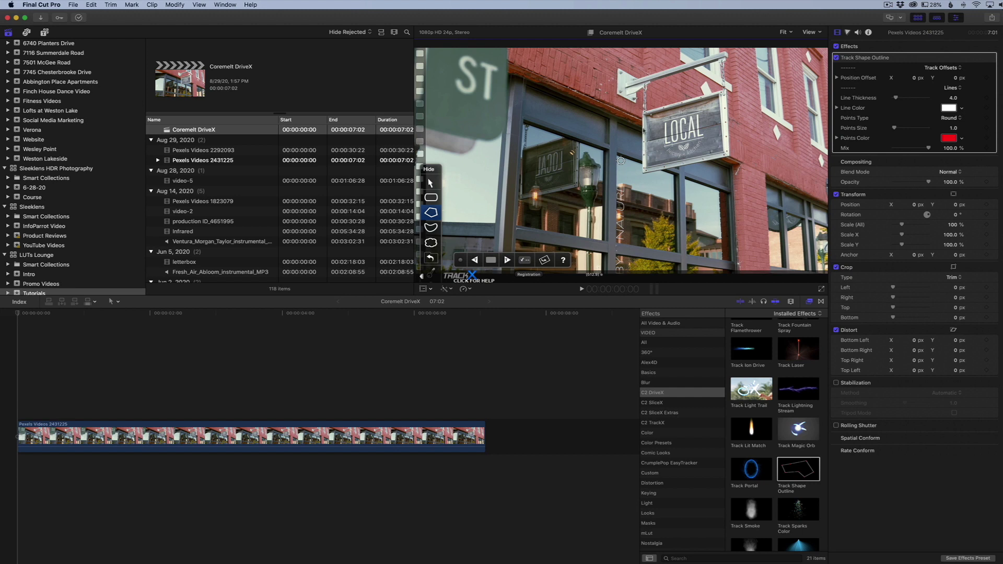
click(785, 34)
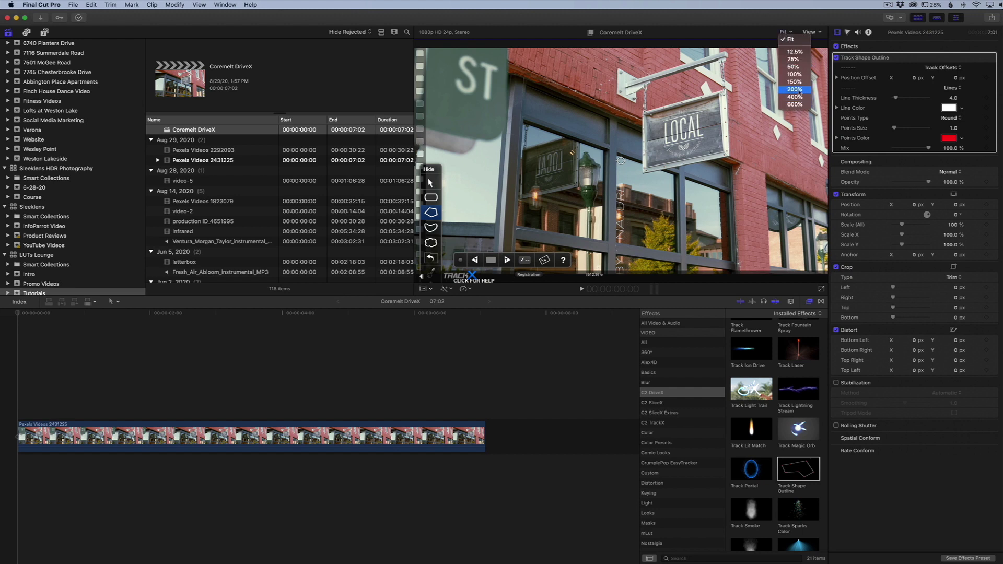
click(794, 99)
scroll(561, 120, right, 5)
scroll(561, 121, down, 1)
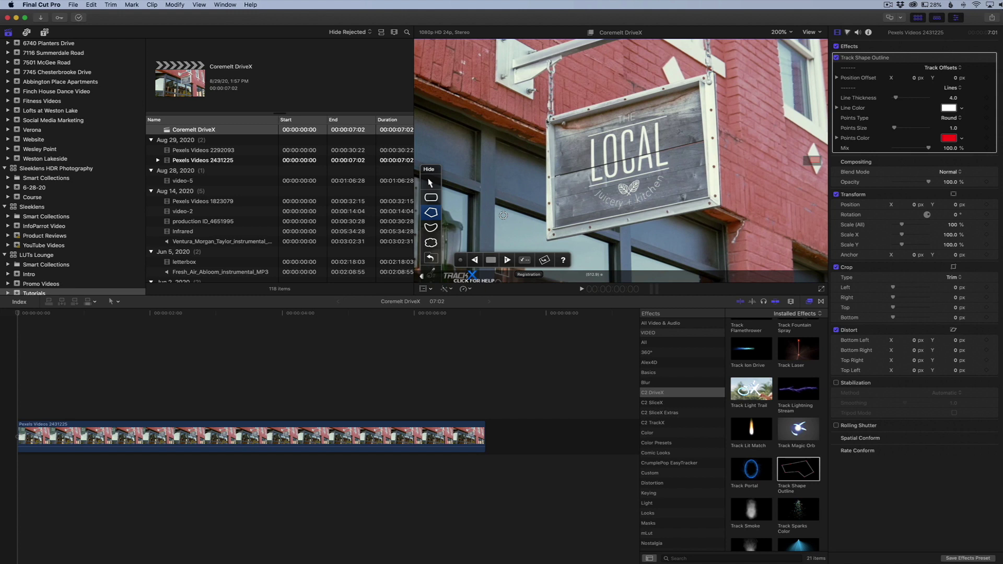
- Outline the LOCAL sign by placing points at its corners, closing at the top-left
click(548, 120)
click(547, 242)
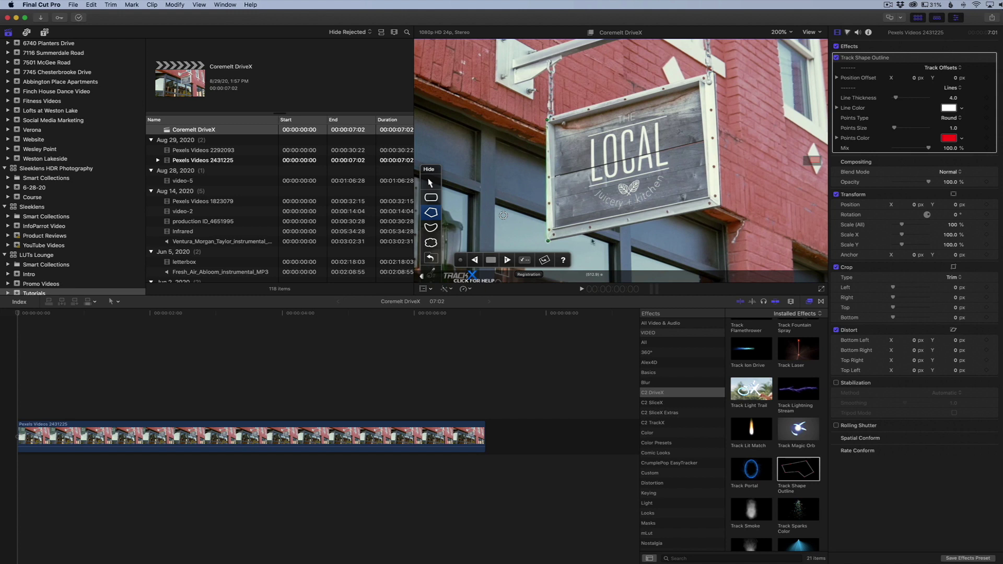
click(720, 205)
click(548, 119)
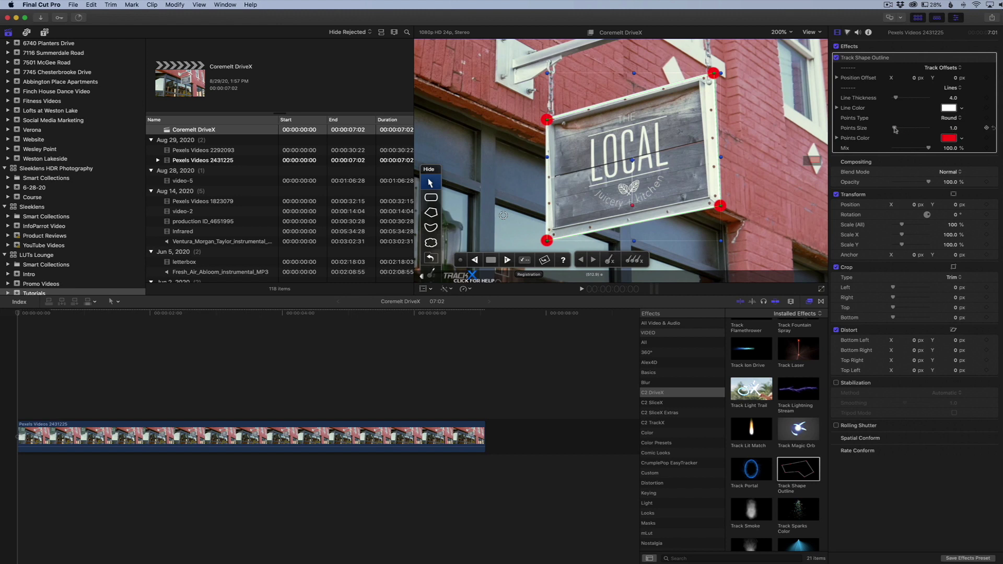
- Set Points Size to 0, Line Color to Lemon yellow, and Line Thickness to 8
drag(896, 129, 884, 129)
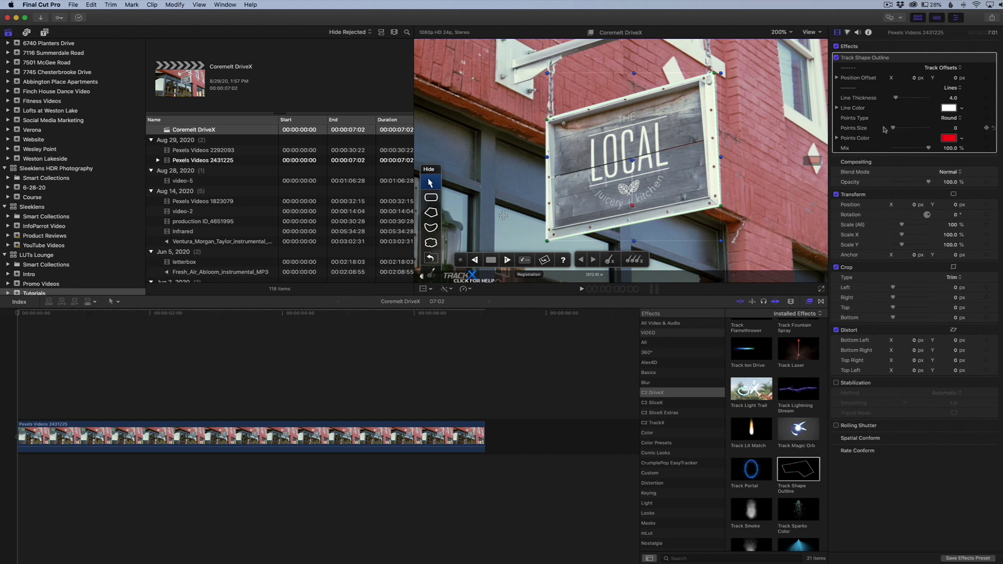
click(948, 109)
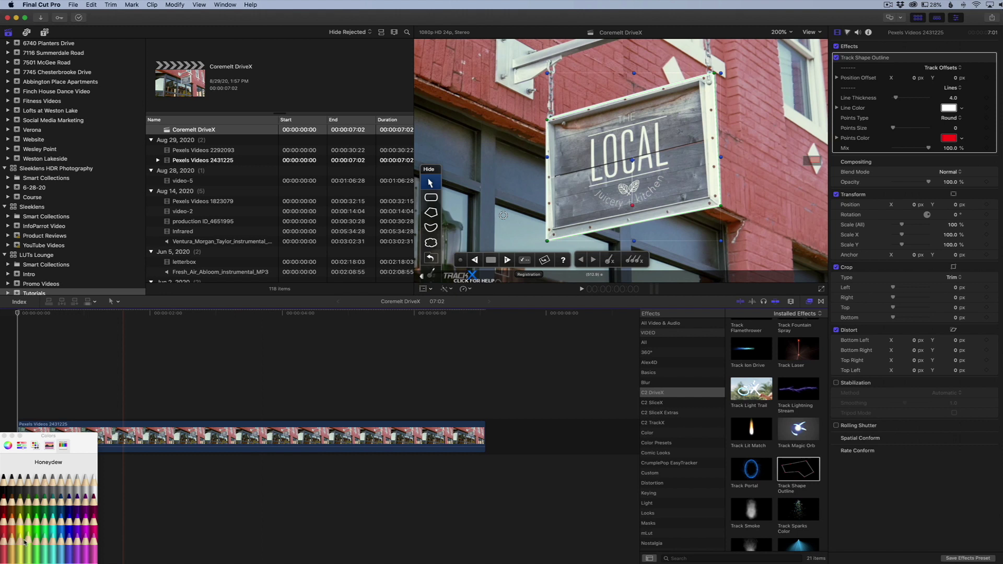
click(21, 520)
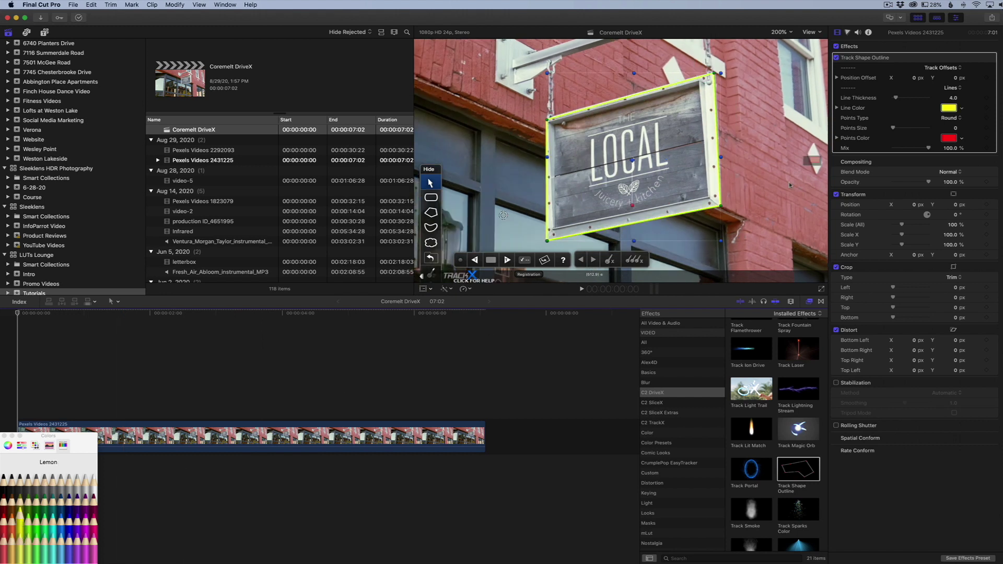
drag(896, 97, 900, 99)
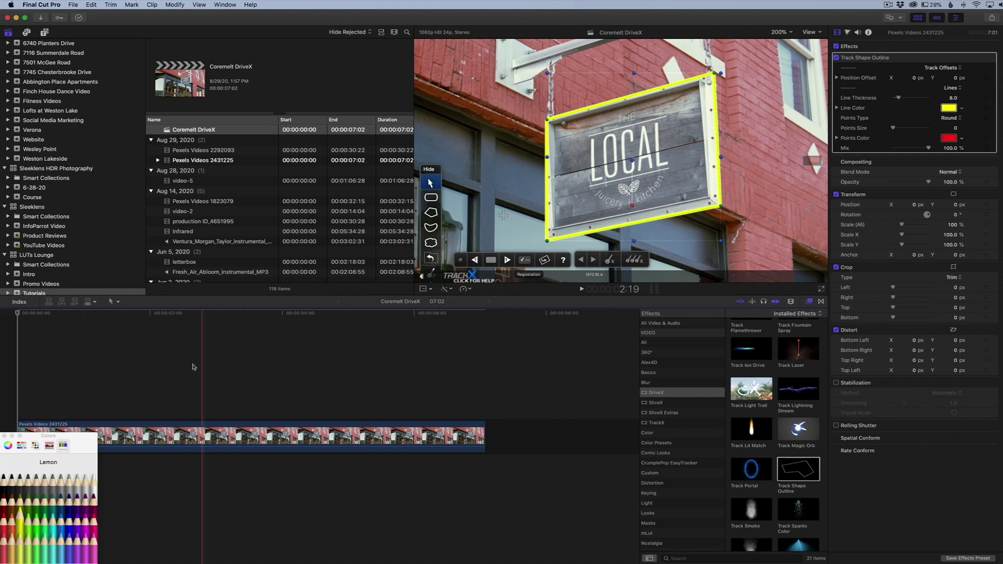
click(4, 436)
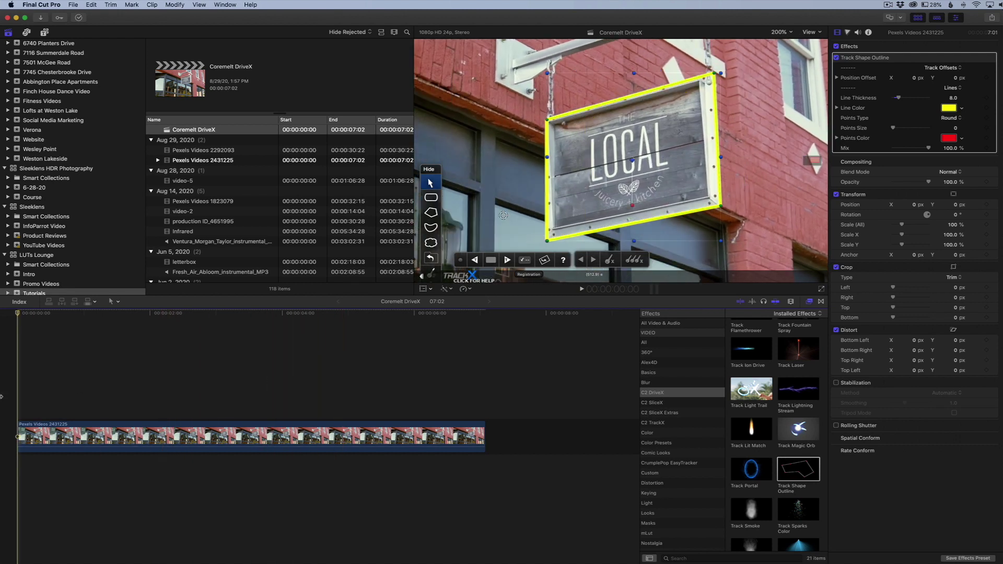
- Track the outline forward with TrackX, then play the clip back to check it follows the sign
click(507, 260)
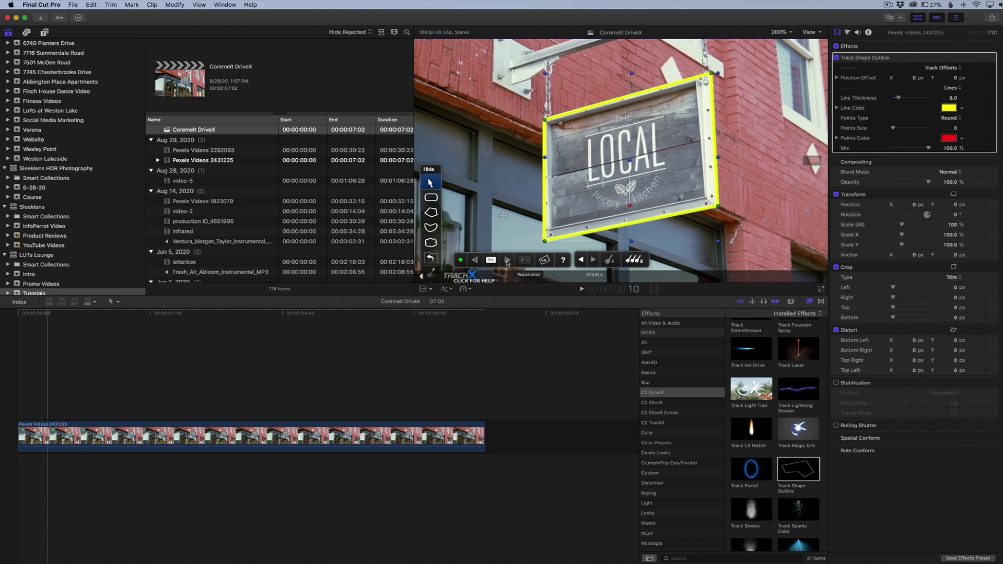
click(127, 382)
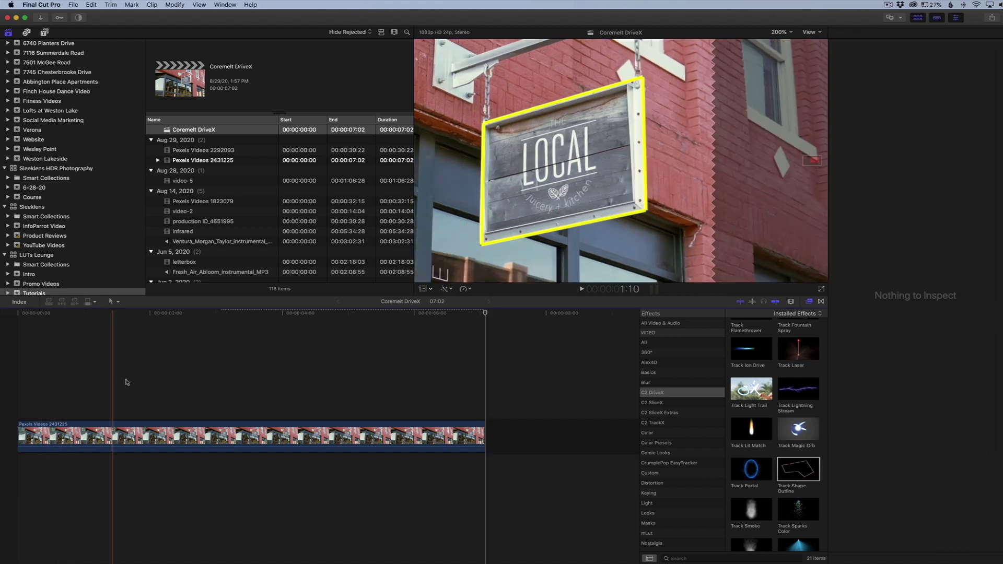
click(132, 436)
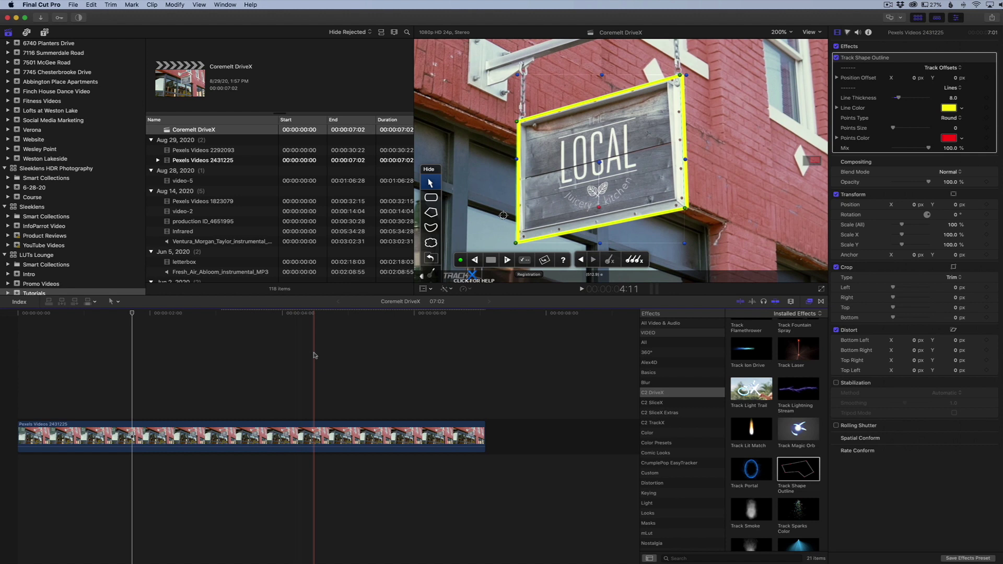
key(space)
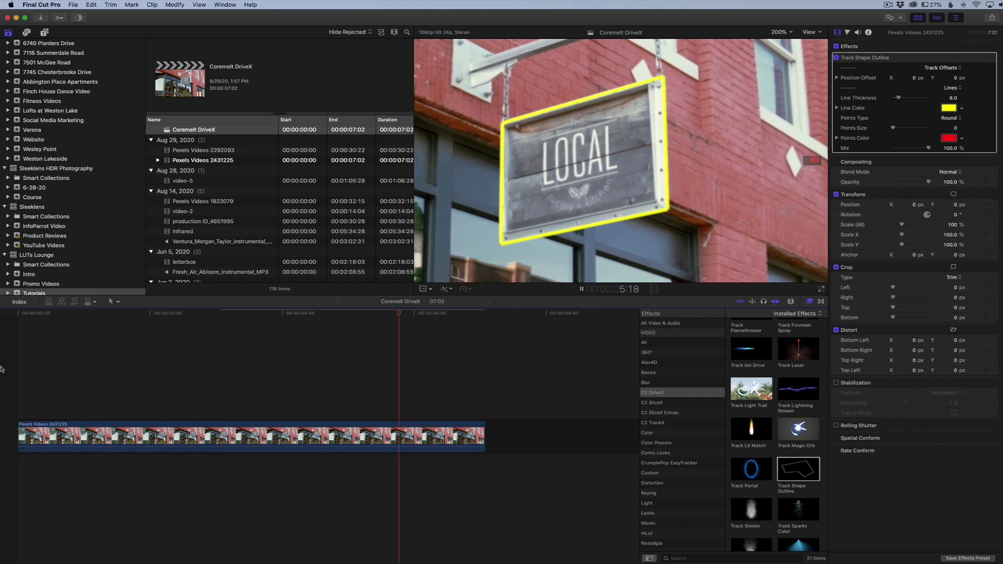
key(space)
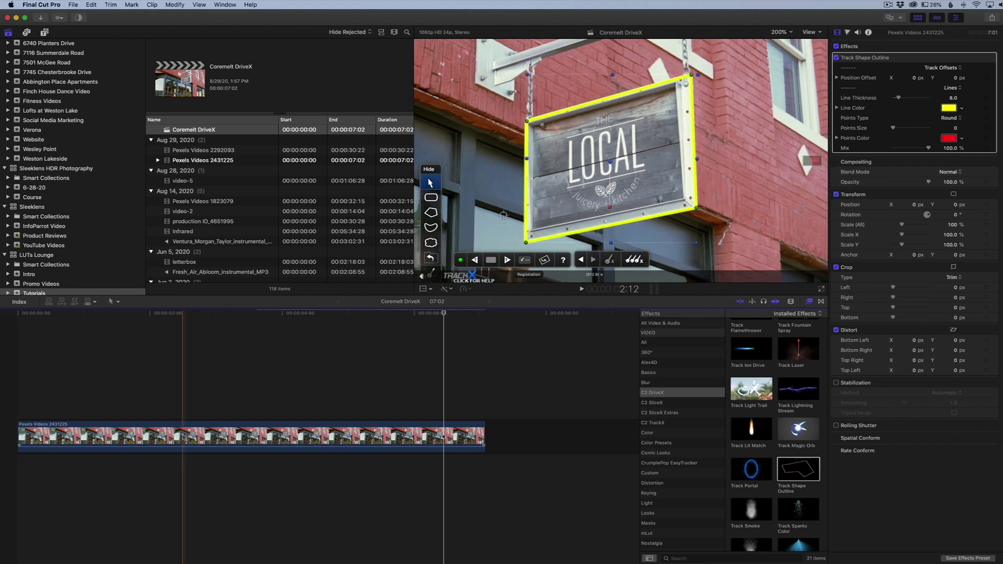
- Option-drag a copy of the clip to the timeline's end, then move it above the original as a connected clip
drag(146, 436, 546, 433)
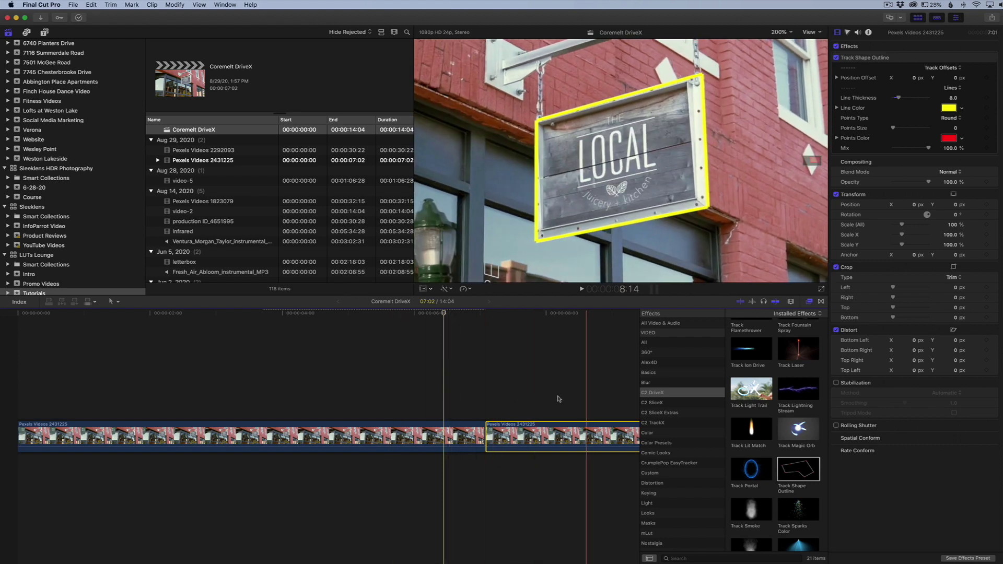
click(388, 437)
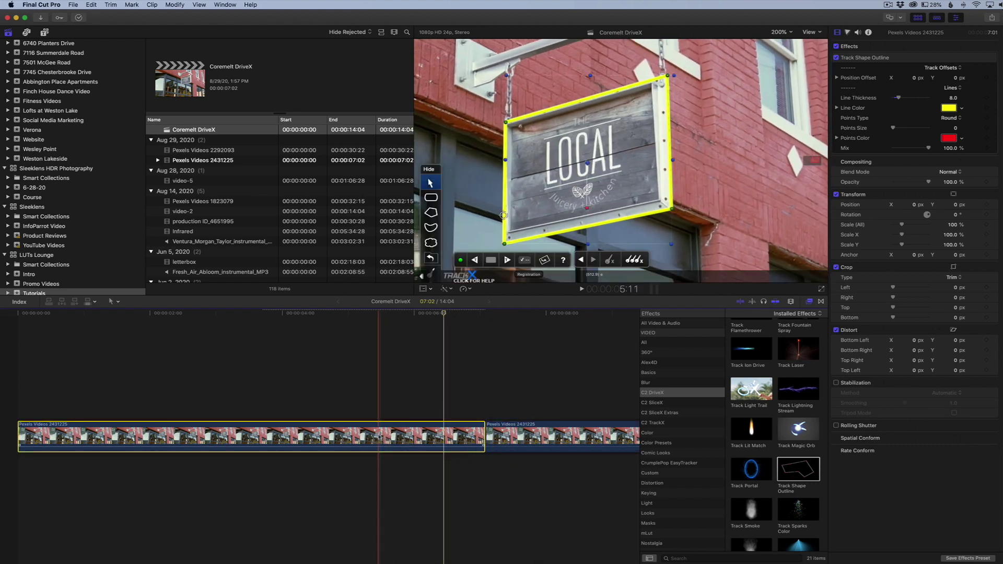
click(912, 60)
scroll(912, 59, down, 3)
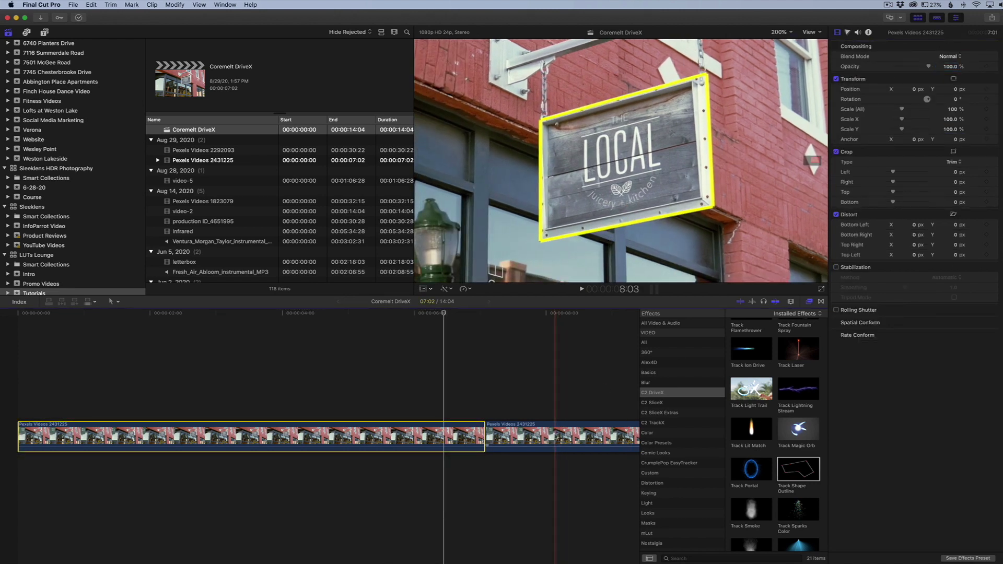
drag(560, 437, 78, 400)
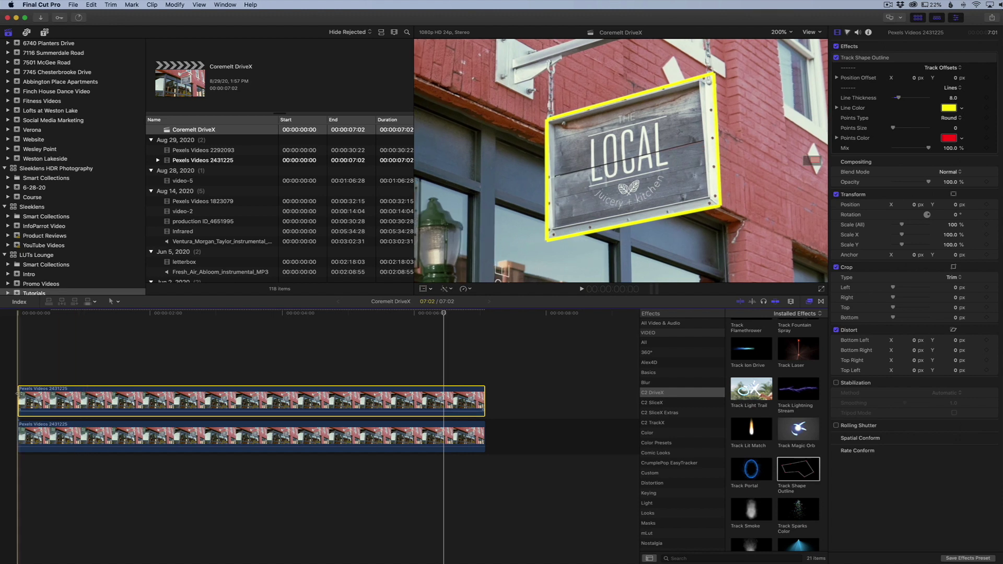
- Trim the upper copy's start later and add the Clock wipe transition from Wipes
drag(19, 401, 97, 395)
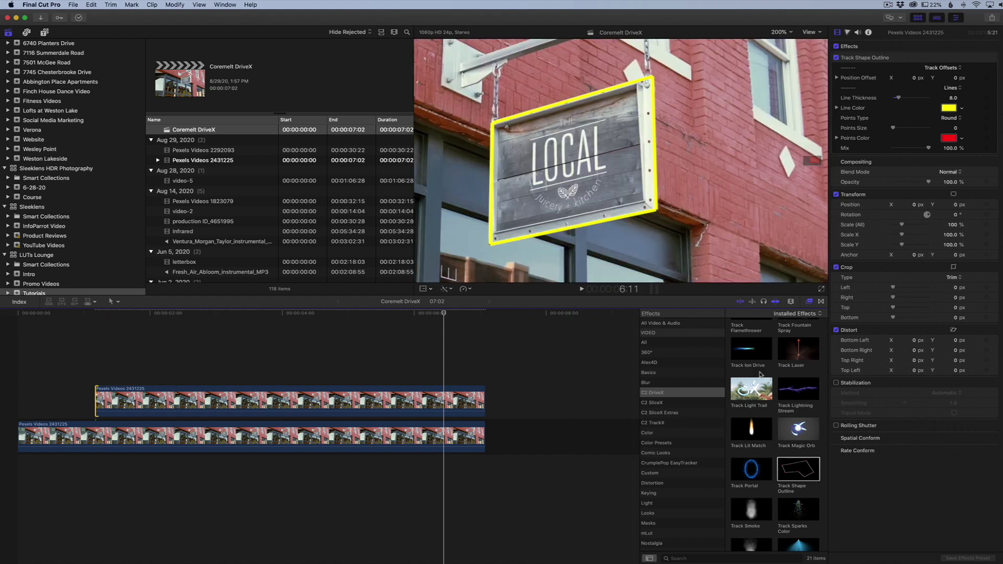
click(822, 302)
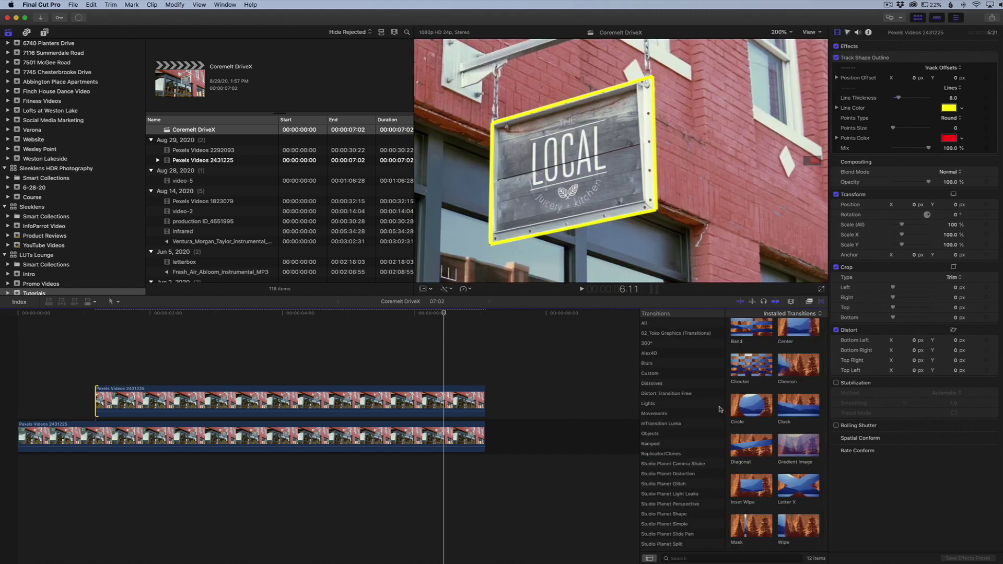
scroll(700, 460, down, 5)
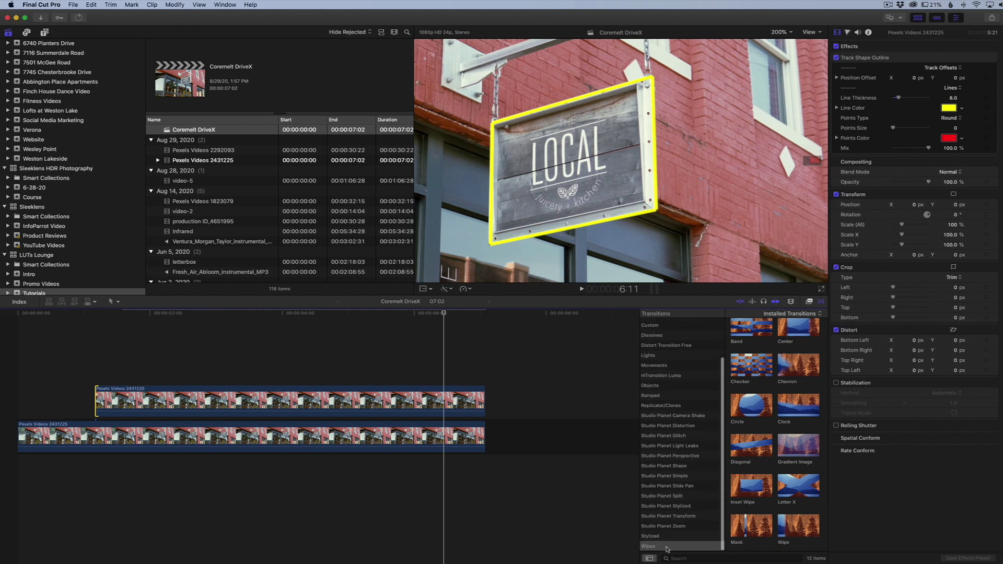
drag(799, 405, 121, 401)
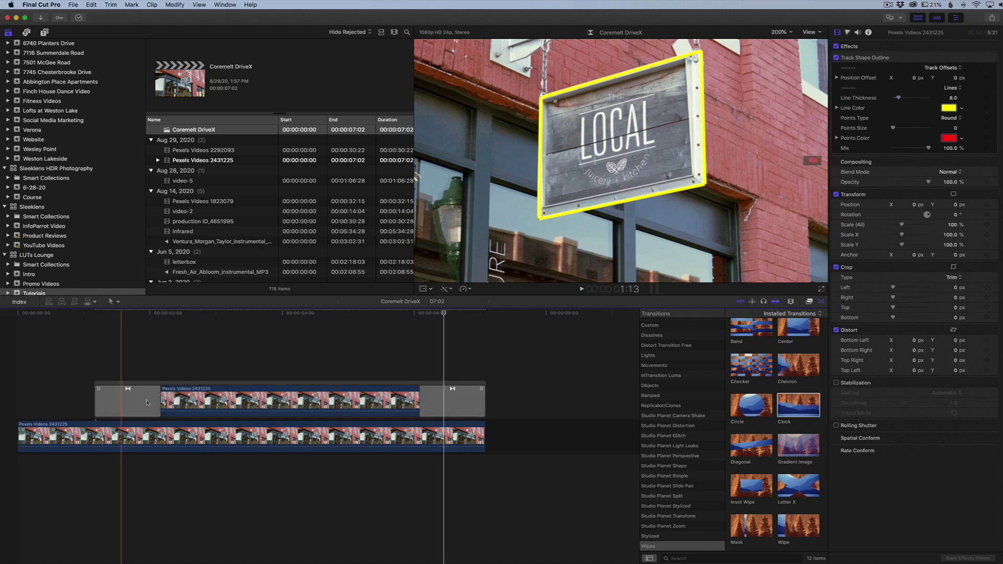
- Delete the Clock transition at the upper clip's end and preview the clock-wipe reveal
click(467, 401)
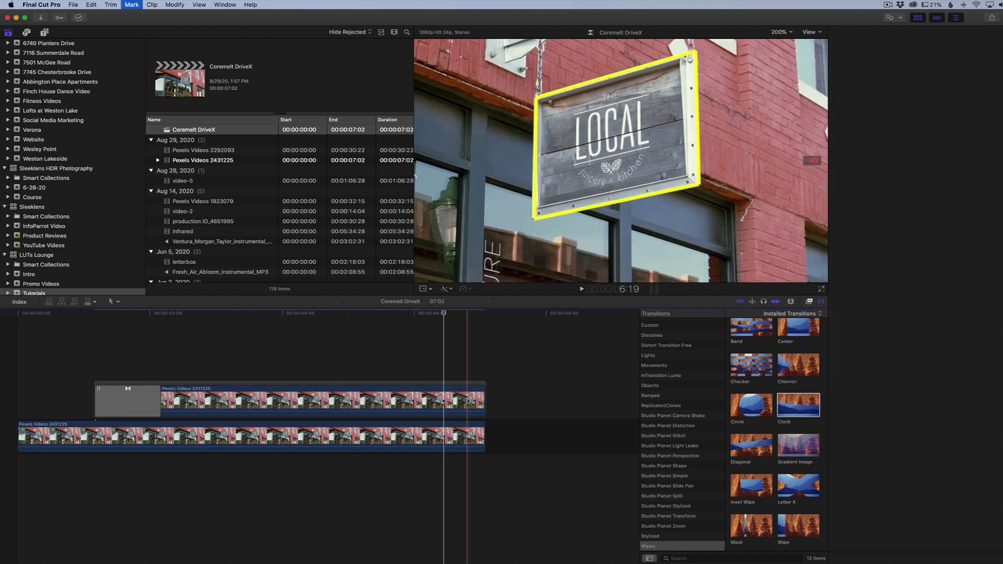
key(Delete)
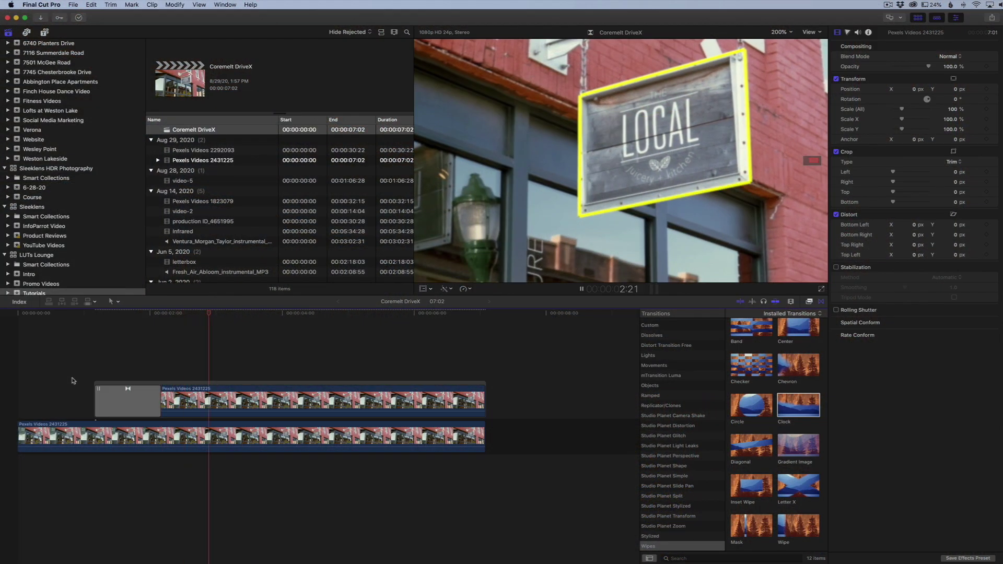
key(space)
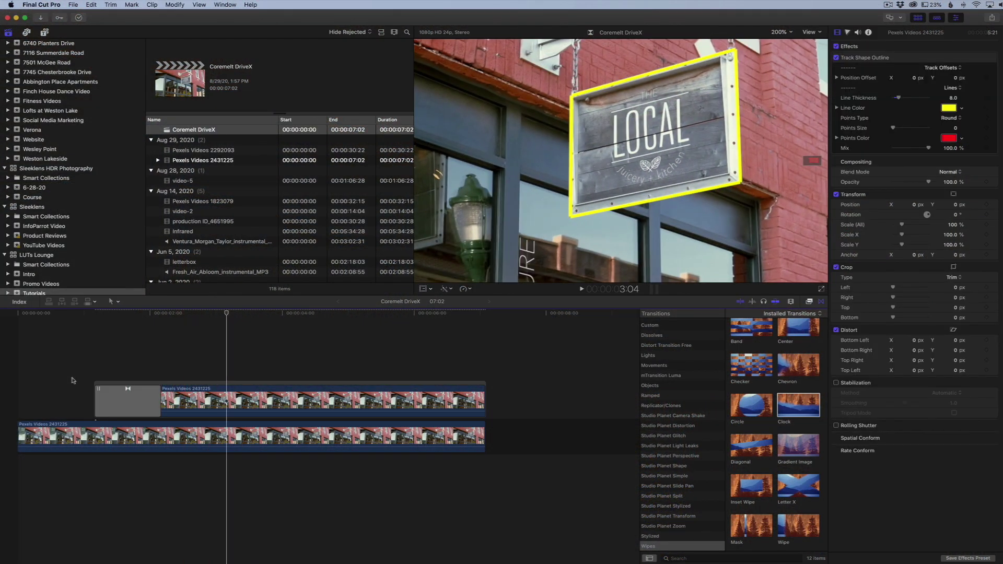